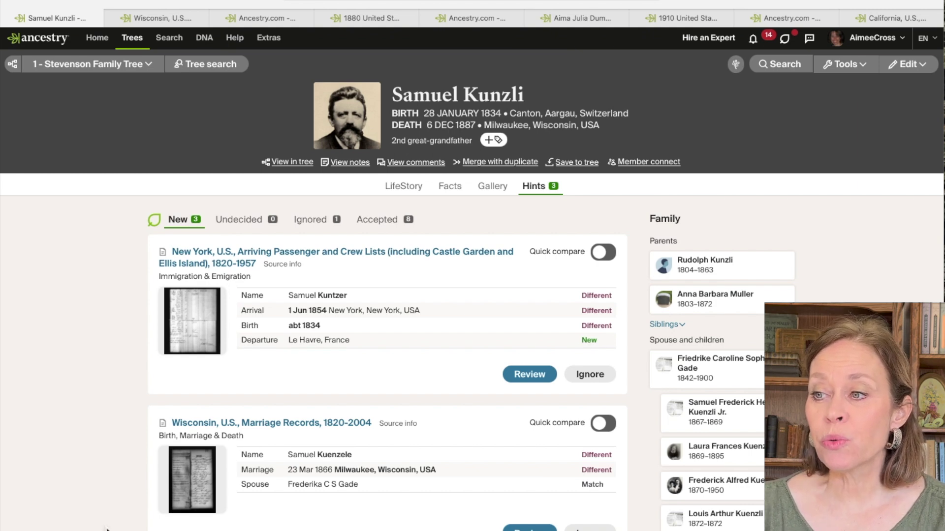
Step: Open the Wisconsin marriage record hint from the ancestor's hints and examine the husband's and parents' names on the original image
{"action": "scroll", "coordinate": [107, 529], "scroll_direction": "down", "scroll_amount": 3}
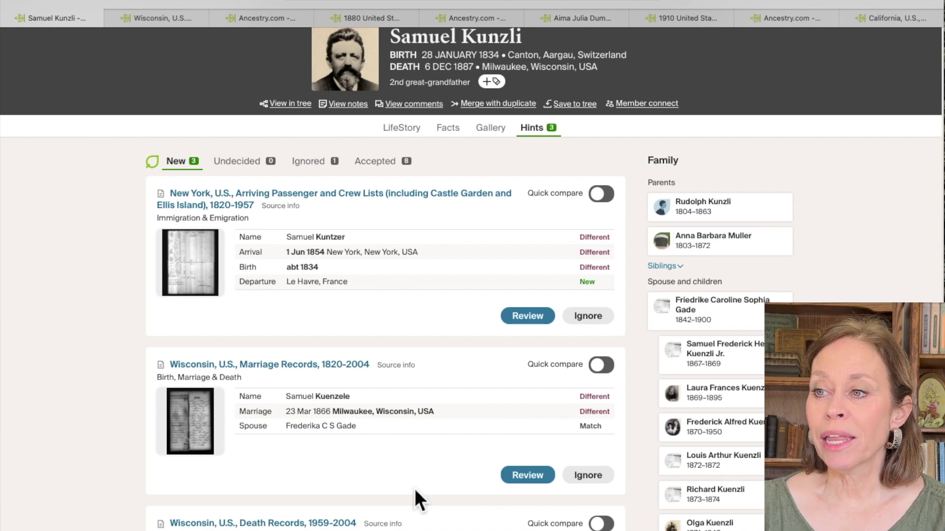
{"action": "scroll", "coordinate": [414, 489], "scroll_direction": "up", "scroll_amount": 2}
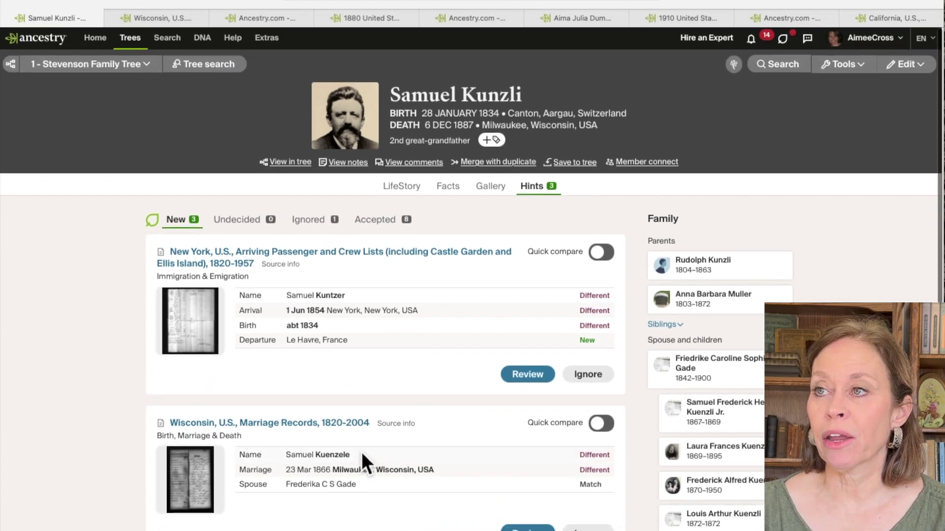
{"action": "key", "text": "ctrl+Tab"}
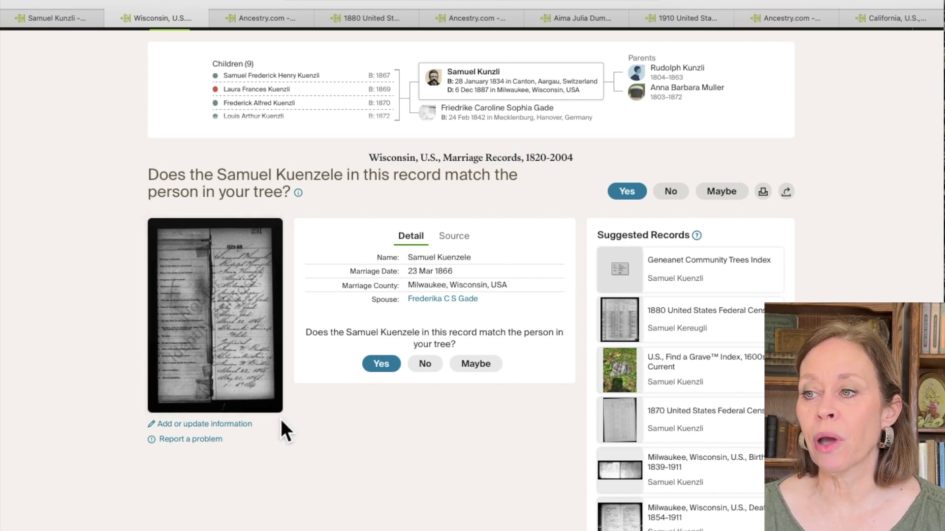
{"action": "left_click", "coordinate": [278, 22]}
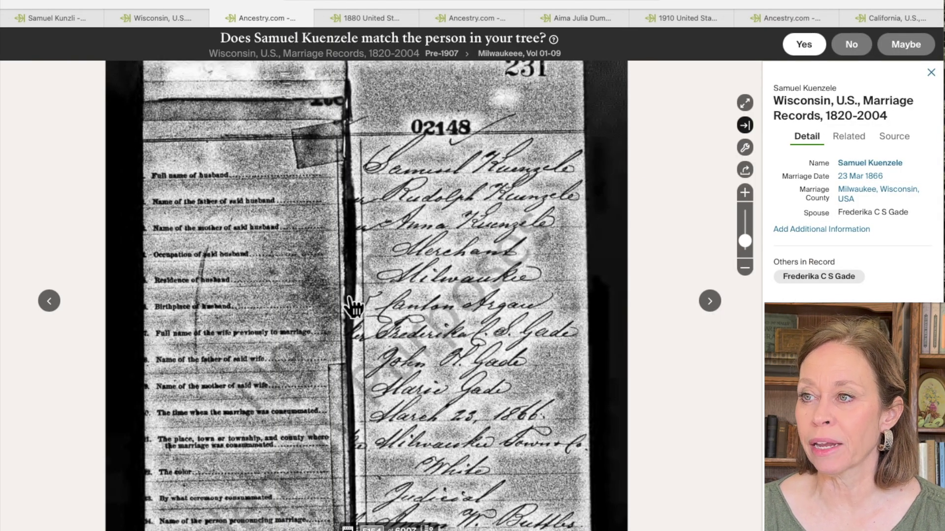
{"action": "left_click_drag", "start_coordinate": [353, 307], "coordinate": [344, 326]}
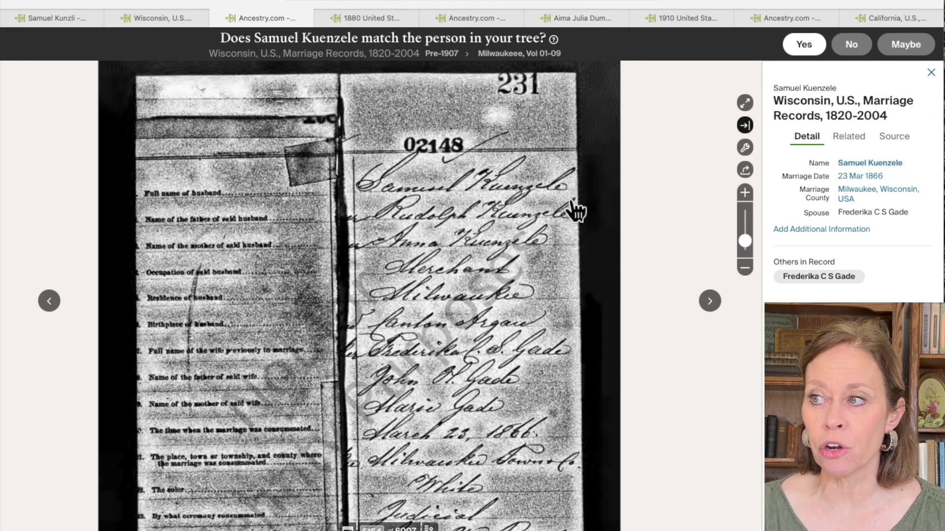
{"action": "scroll", "coordinate": [342, 306], "scroll_direction": "up", "scroll_amount": 3}
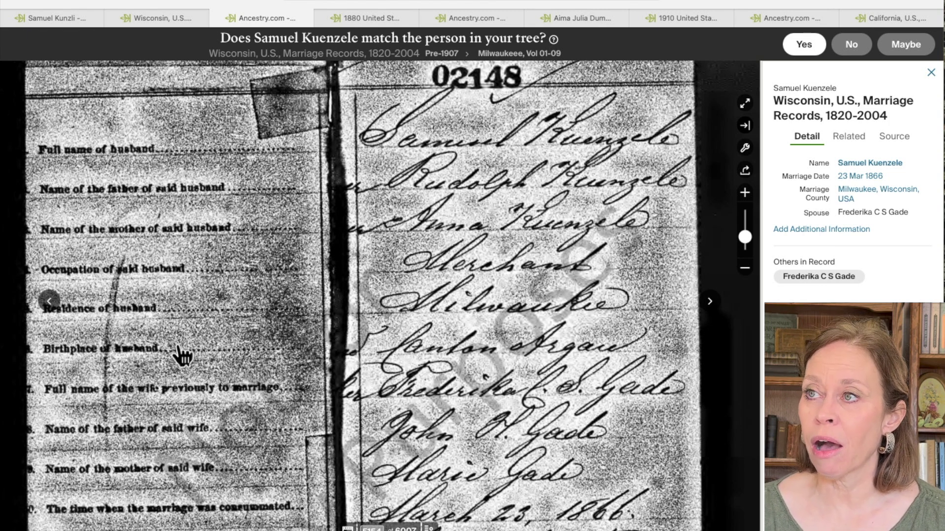
Step: View the issue types offered for reporting a problem with the marriage record, and return to the record's details
{"action": "left_click", "coordinate": [52, 17]}
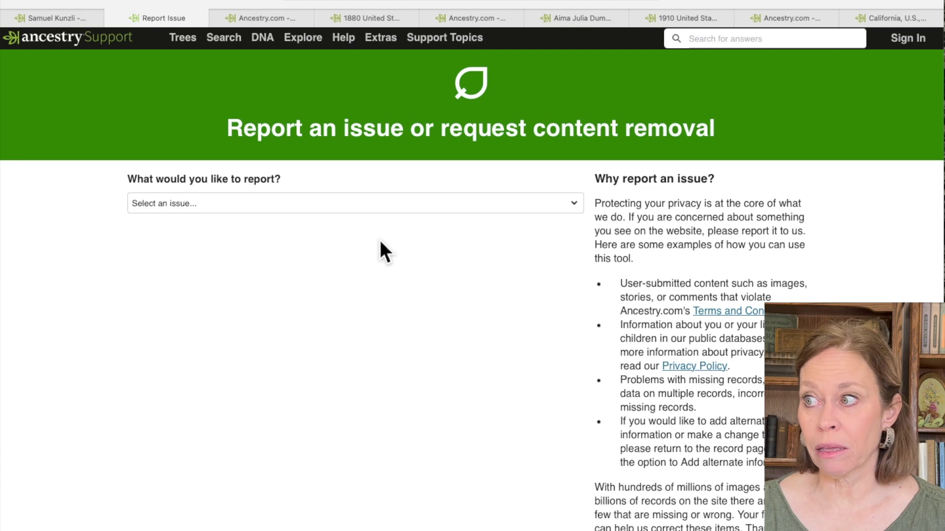
{"action": "left_click", "coordinate": [386, 209]}
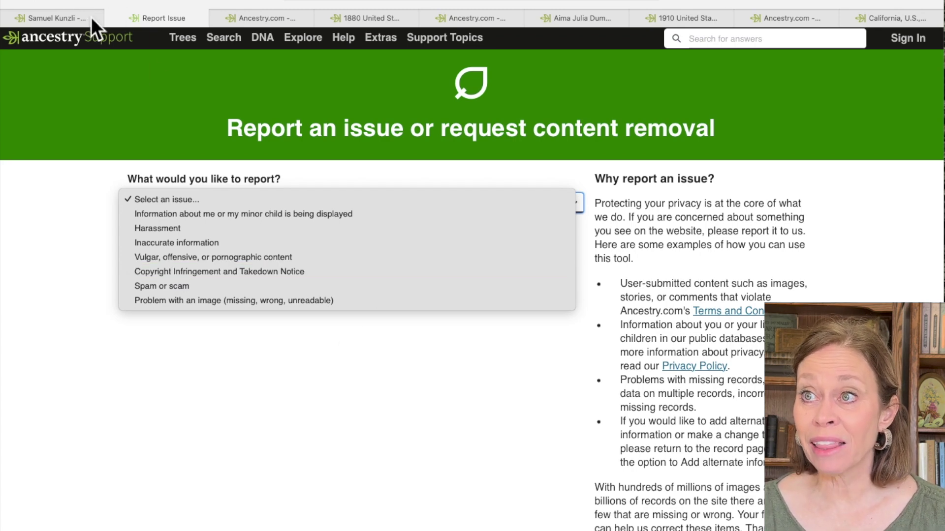
{"action": "left_click", "coordinate": [117, 9]}
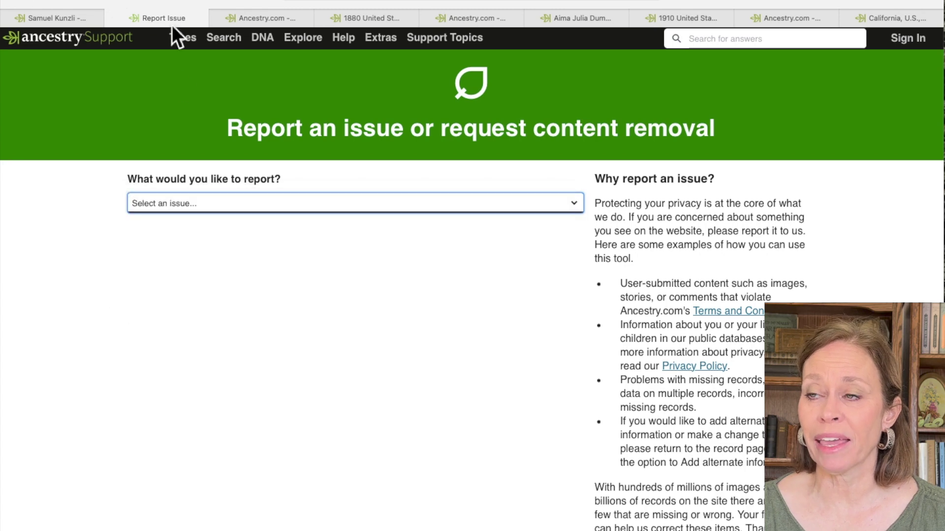
{"action": "left_click", "coordinate": [110, 1]}
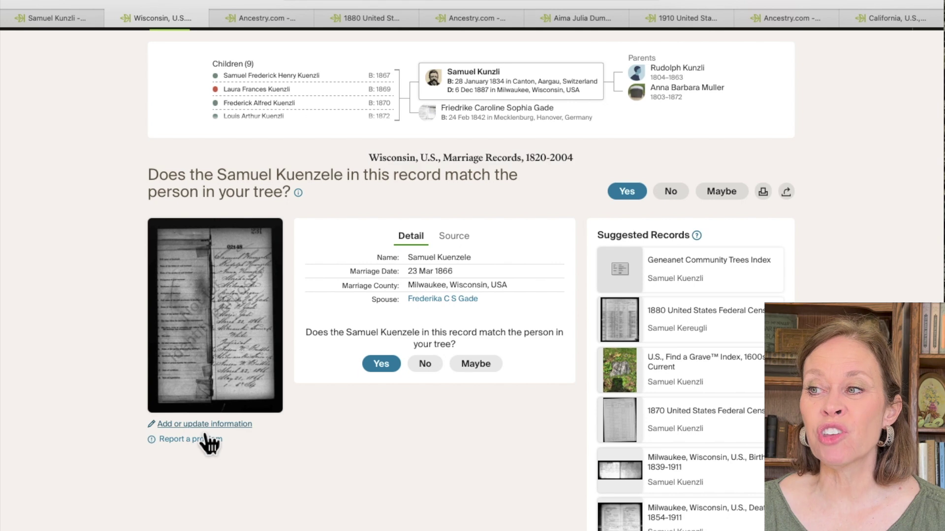
Step: Start an update for the husband in the marriage record, with Name as the alternate and Name Change as the reason
{"action": "left_click", "coordinate": [205, 433]}
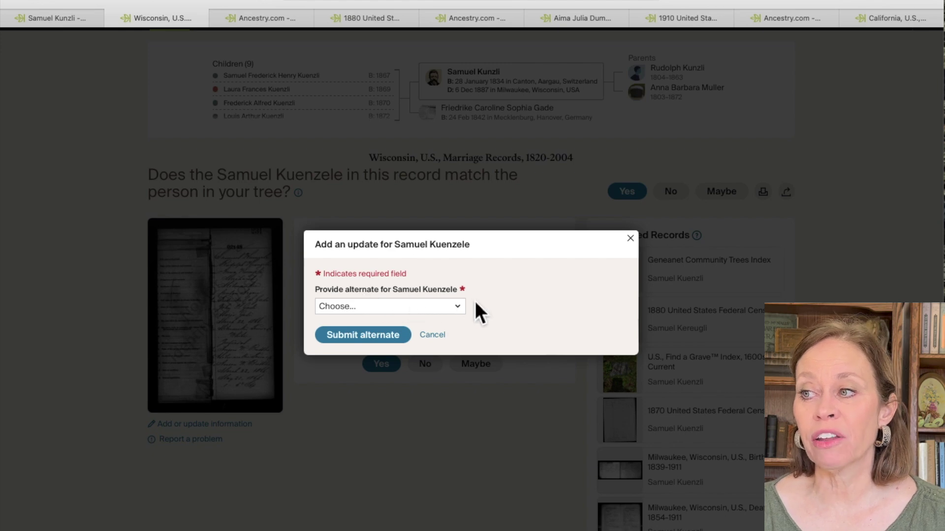
{"action": "left_click", "coordinate": [459, 307]}
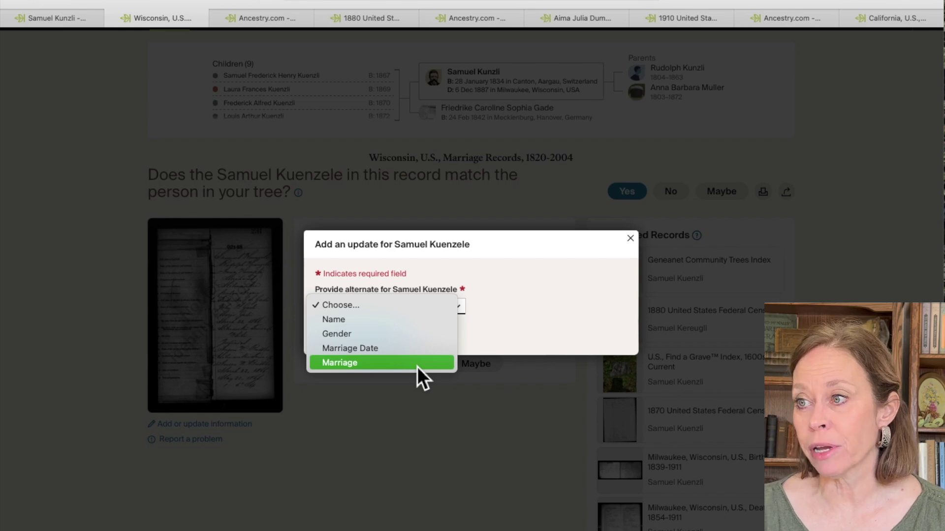
{"action": "left_click", "coordinate": [369, 321]}
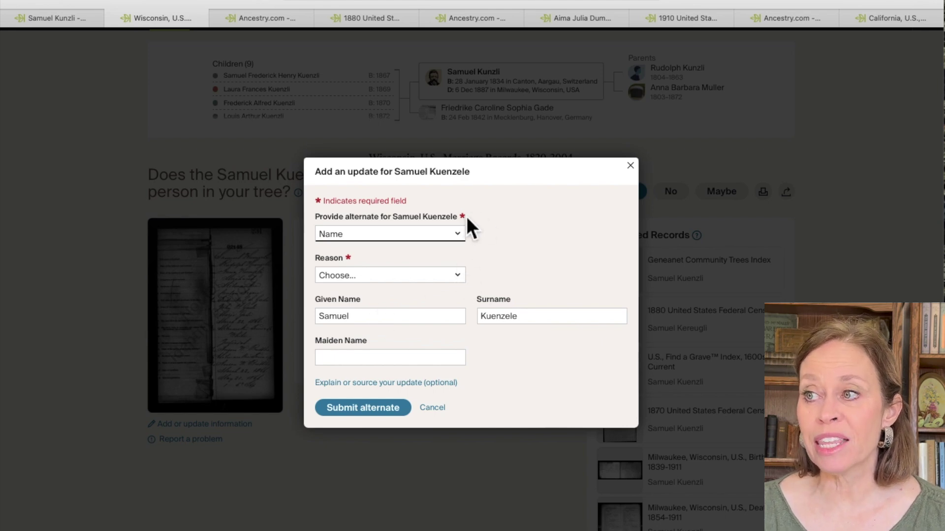
{"action": "left_click", "coordinate": [461, 278]}
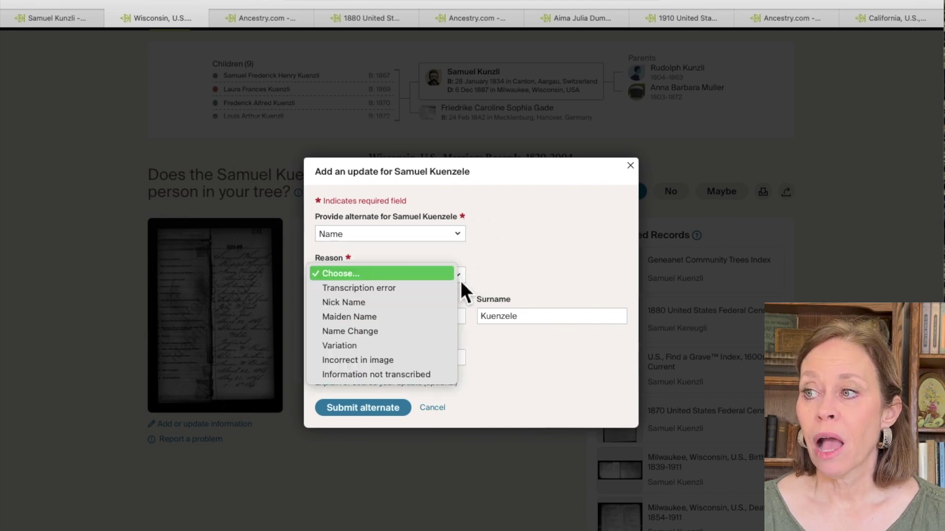
{"action": "left_click", "coordinate": [408, 333]}
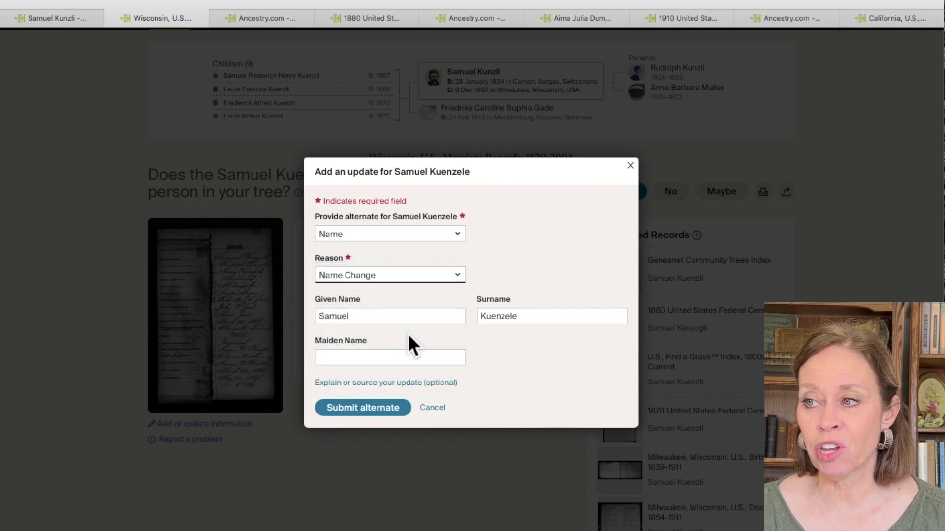
Step: Change the ending of the alternate surname to match the spelling known to the family
{"action": "left_click", "coordinate": [524, 319]}
{"action": "key", "text": "BackSpace"}
{"action": "key", "text": "BackSpace"}
{"action": "key", "text": "BackSpace"}
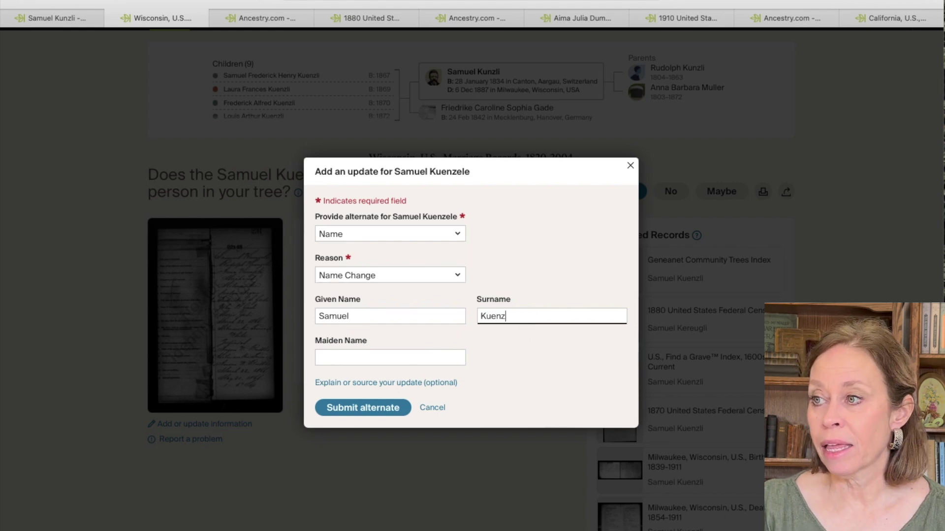
{"action": "type", "text": "li"}
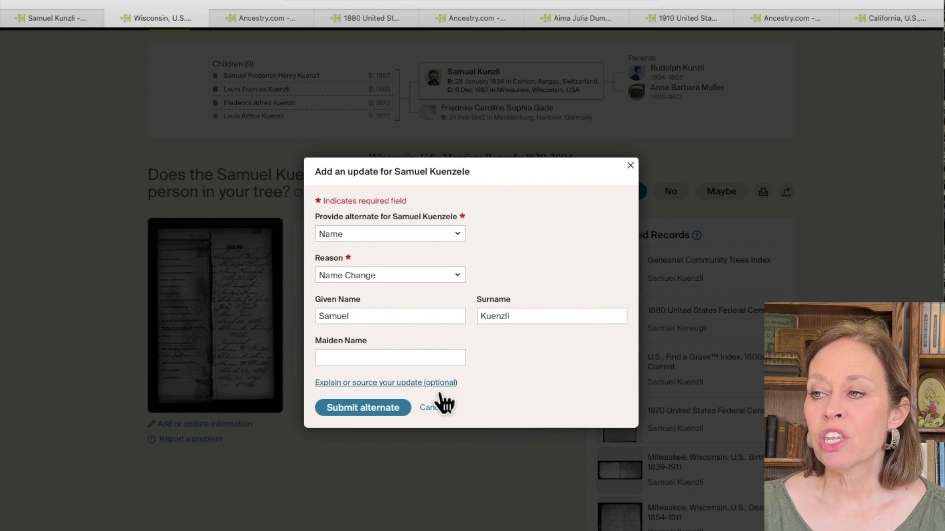
Step: Explain that the surname was likely misheard by the person taking the information, and submit the alternate name
{"action": "left_click", "coordinate": [439, 390]}
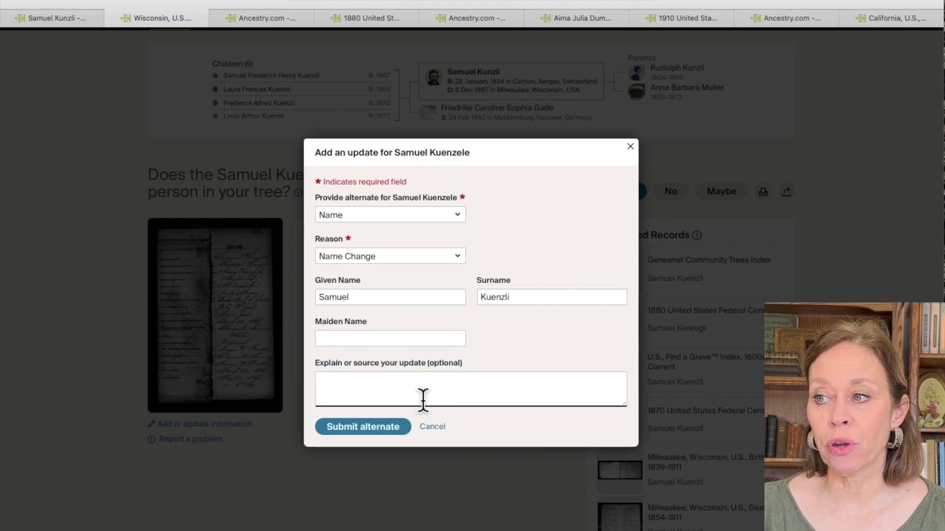
{"action": "type", "text": "Likely misheard by the person taking the information and he went Kuenzli as known to the family and other records."}
{"action": "left_click", "coordinate": [364, 432]}
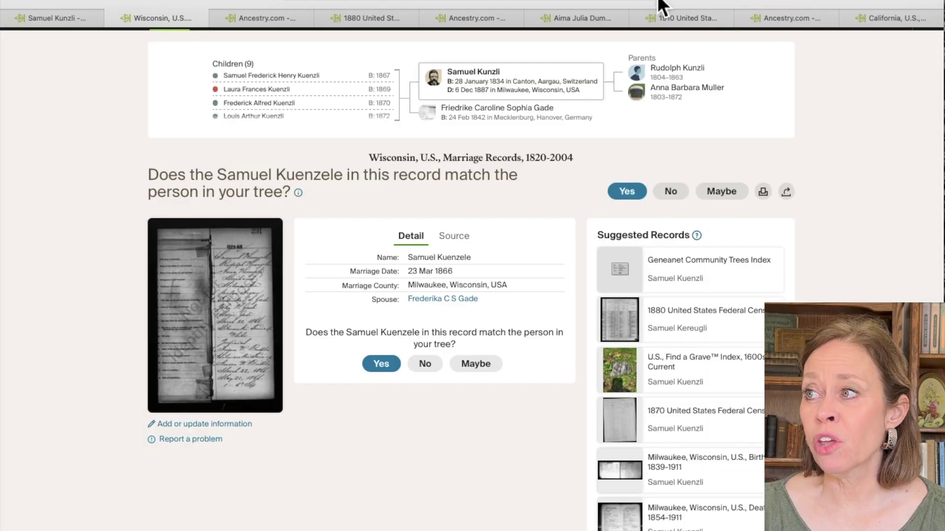
{"action": "left_click", "coordinate": [657, 0]}
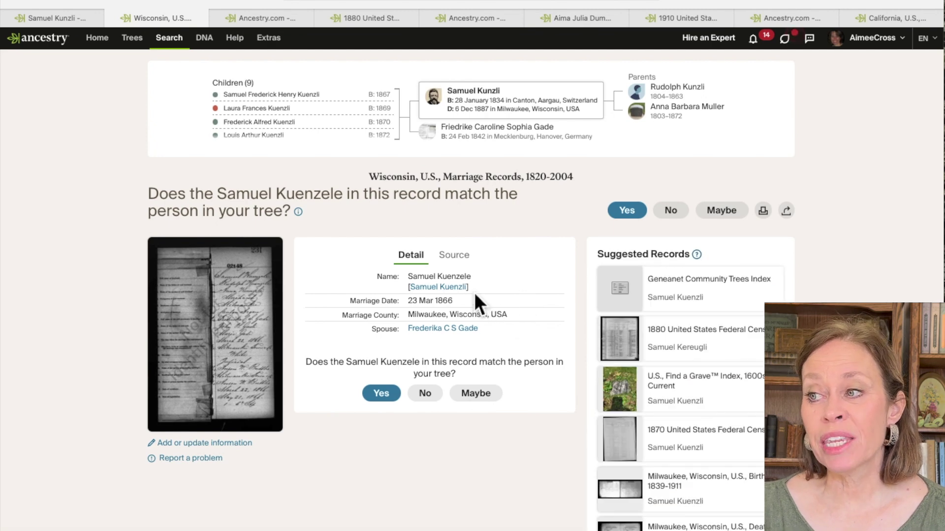
Step: Review the contribution details of the member-submitted alternate name on the marriage record and close them
{"action": "mouse_move", "coordinate": [474, 295]}
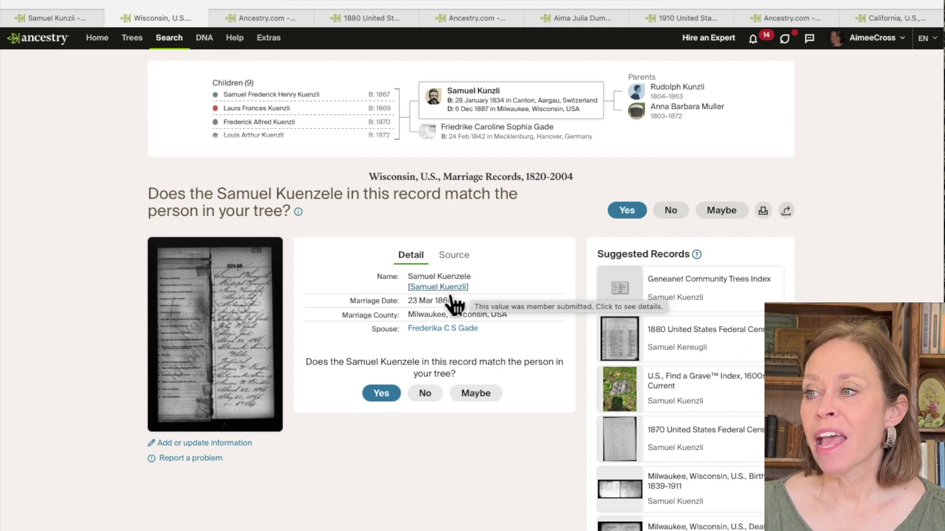
{"action": "left_click", "coordinate": [451, 297]}
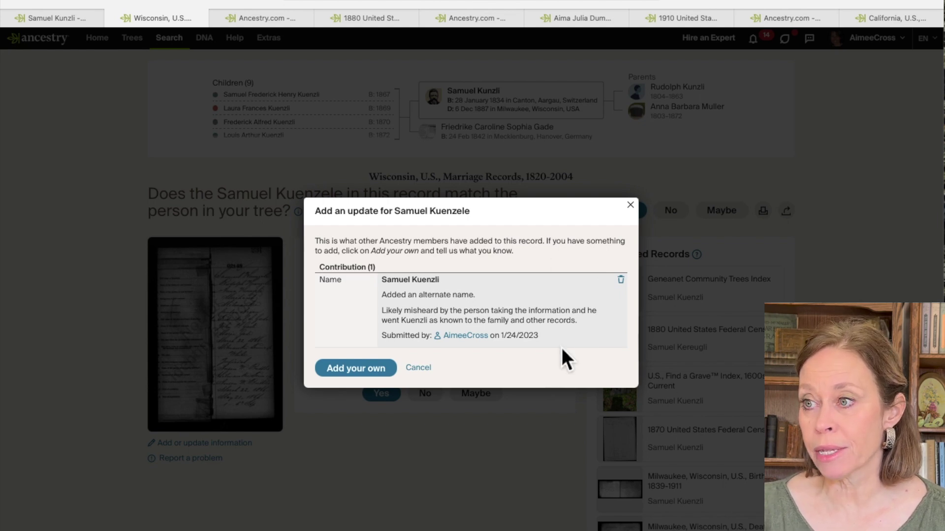
{"action": "left_click", "coordinate": [427, 372]}
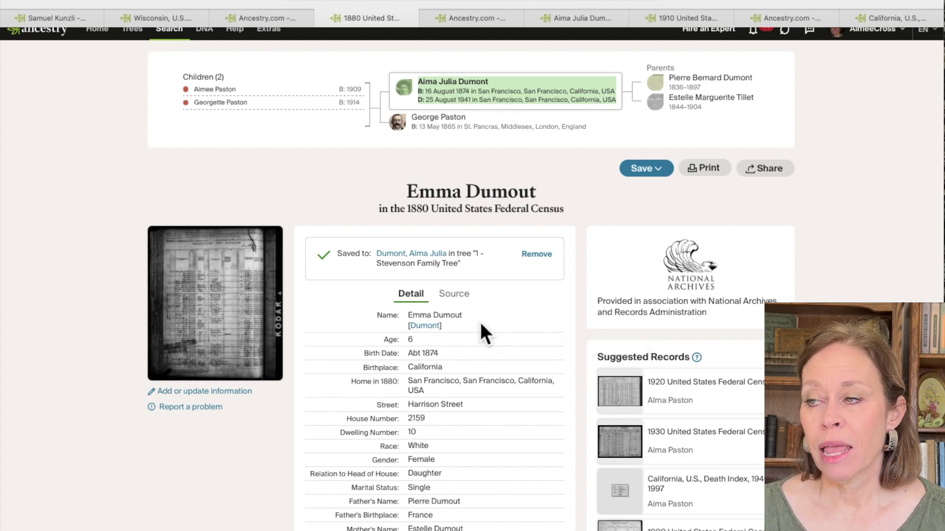
Step: Review the existing surname correction on the 1880 census record and examine the daughter's entry on the census image
{"action": "left_click", "coordinate": [441, 339]}
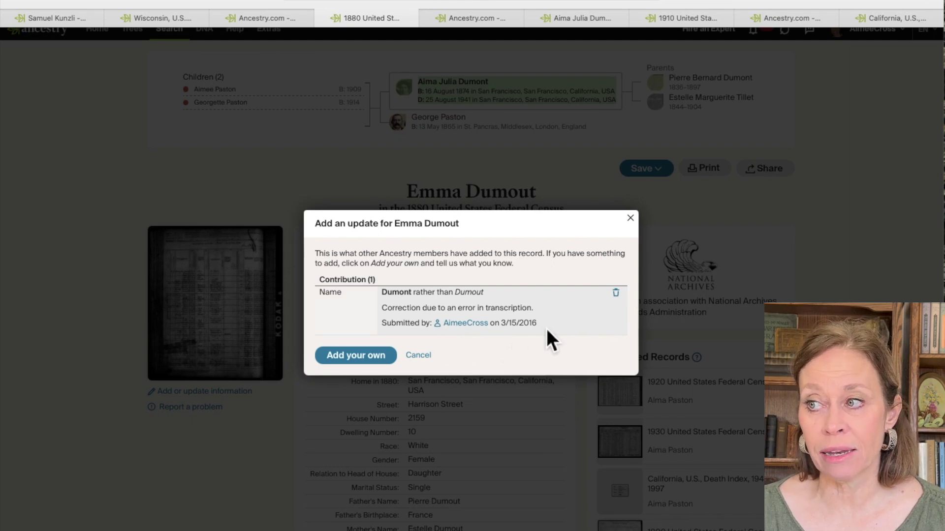
{"action": "key", "text": "ctrl+Tab"}
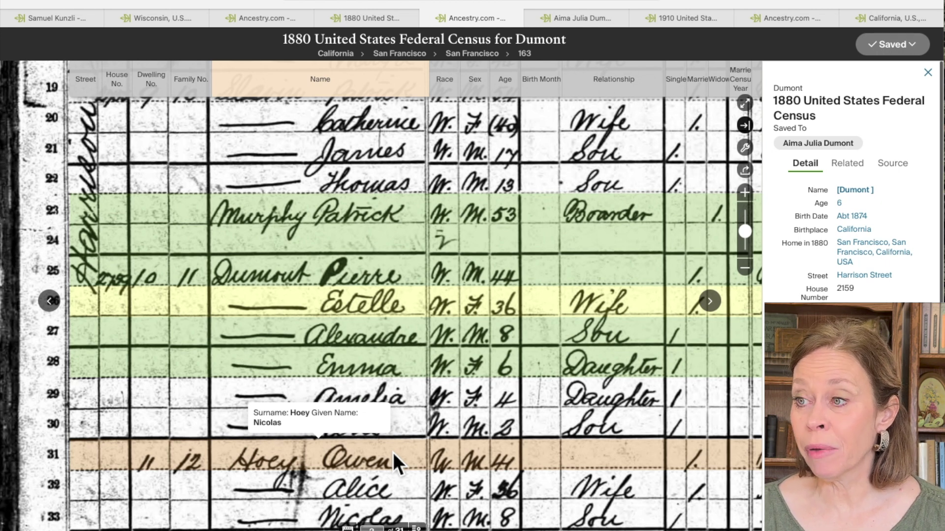
{"action": "mouse_move", "coordinate": [403, 373]}
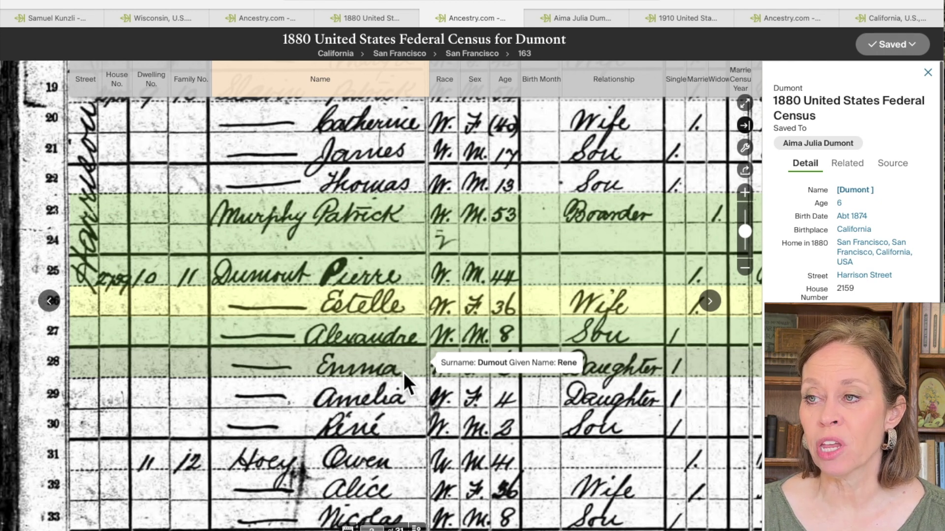
Step: Start an additional update on the 1880 census record, with Name as the alternate and Name Change as the reason
{"action": "left_click", "coordinate": [353, 19]}
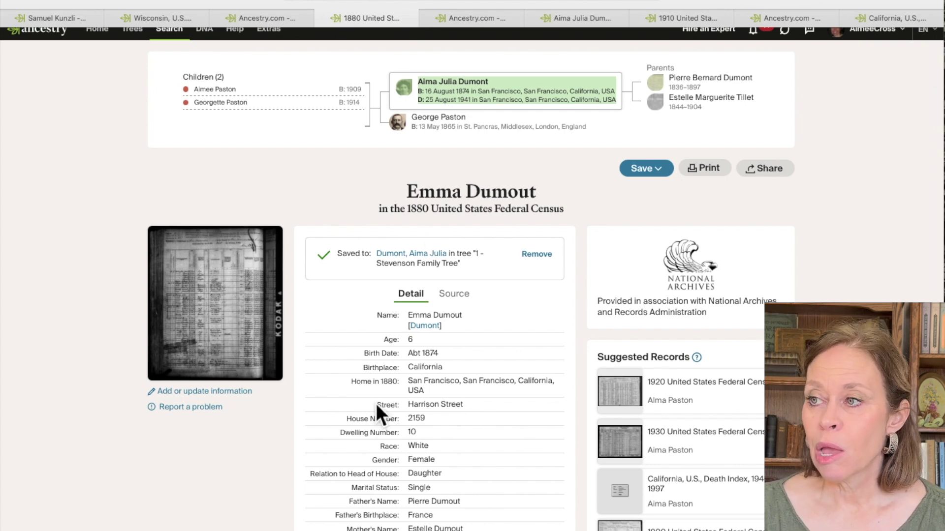
{"action": "left_click", "coordinate": [428, 327]}
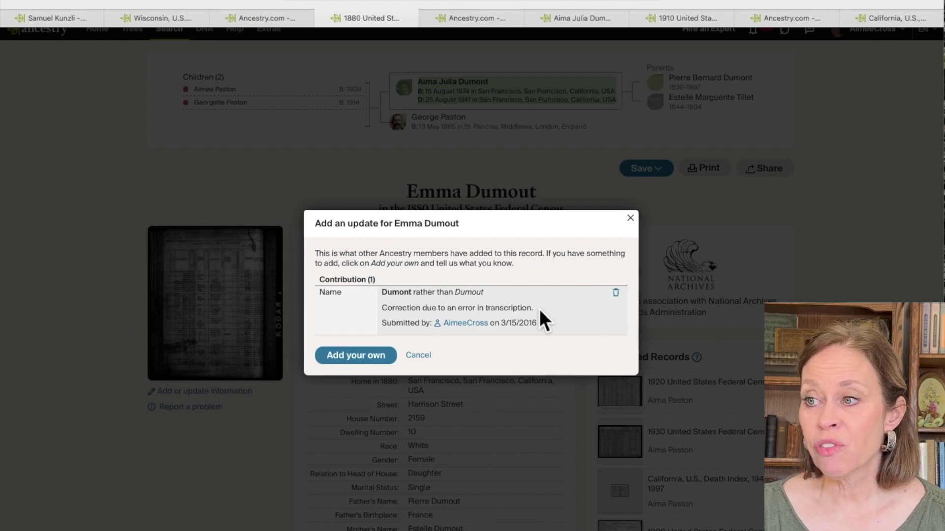
{"action": "left_click", "coordinate": [352, 359]}
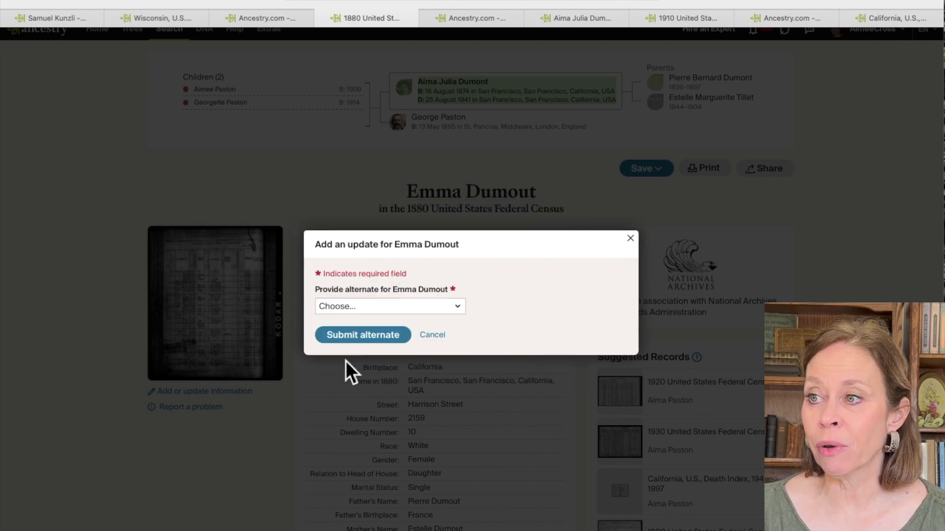
{"action": "left_click", "coordinate": [373, 309]}
{"action": "left_click", "coordinate": [366, 321]}
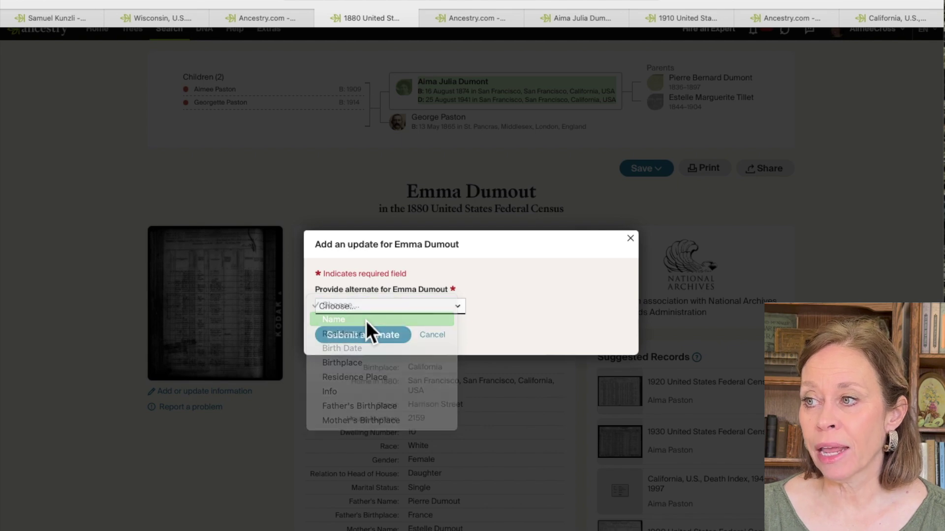
{"action": "left_click", "coordinate": [364, 302]}
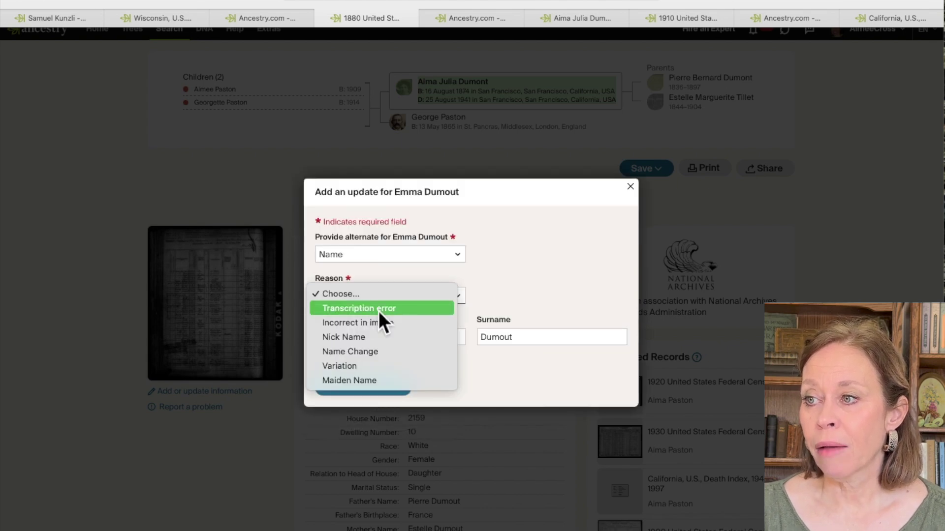
{"action": "left_click", "coordinate": [373, 354]}
Step: Replace the given name in the census update with the daughter's actual given name as shown in the family tree
{"action": "left_click_drag", "start_coordinate": [358, 350], "coordinate": [265, 348]}
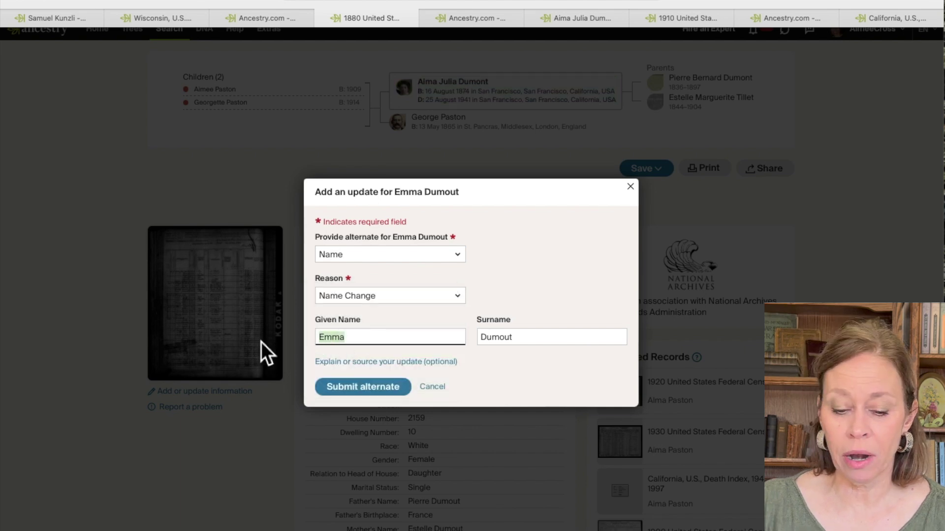
{"action": "type", "text": "Jame"}
{"action": "key", "text": "BackSpace"}
{"action": "key", "text": "BackSpace"}
{"action": "key", "text": "BackSpace"}
{"action": "key", "text": "BackSpace"}
{"action": "type", "text": "Alm"}
{"action": "key", "text": "BackSpace"}
{"action": "key", "text": "BackSpace"}
{"action": "type", "text": "ima"}
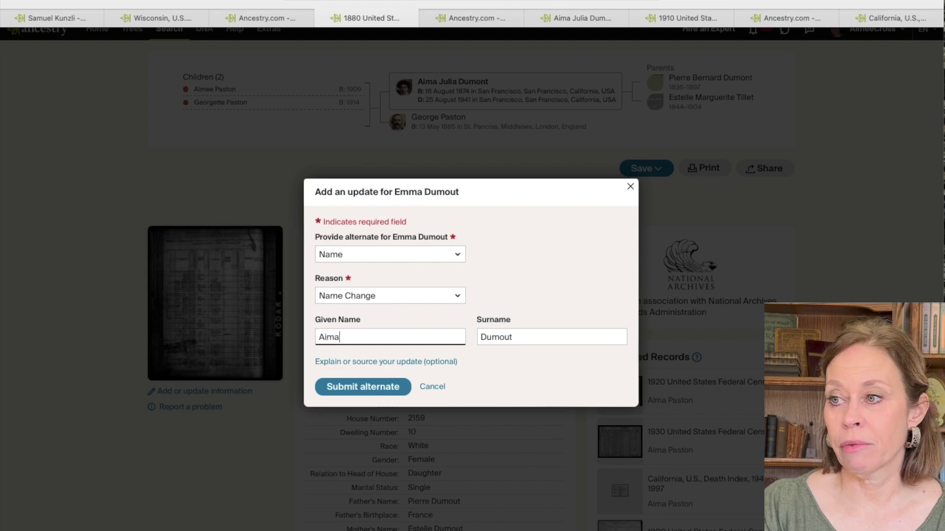
Step: Correct the surname to the family-tree spelling and explain that all records use the alternate given name, which the enumerator must have heard incorrectly
{"action": "key", "text": "Tab"}
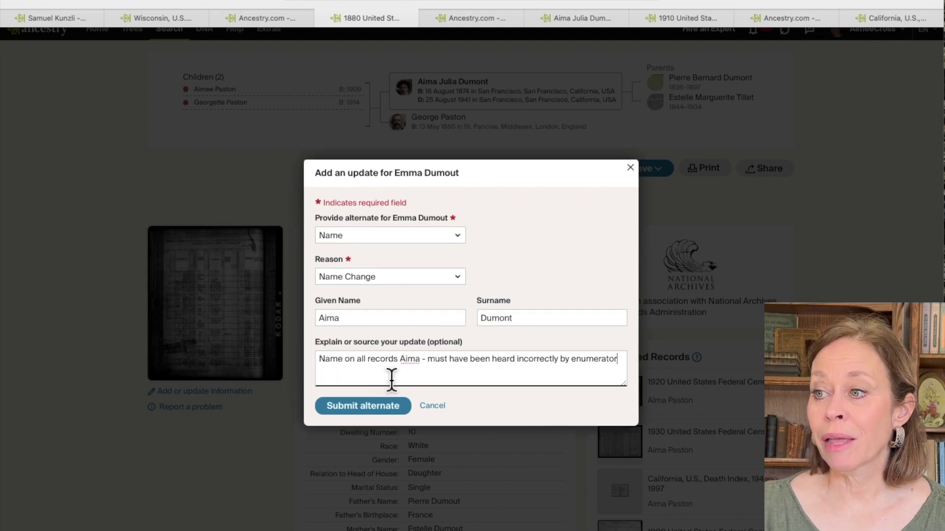
{"action": "left_click", "coordinate": [399, 359]}
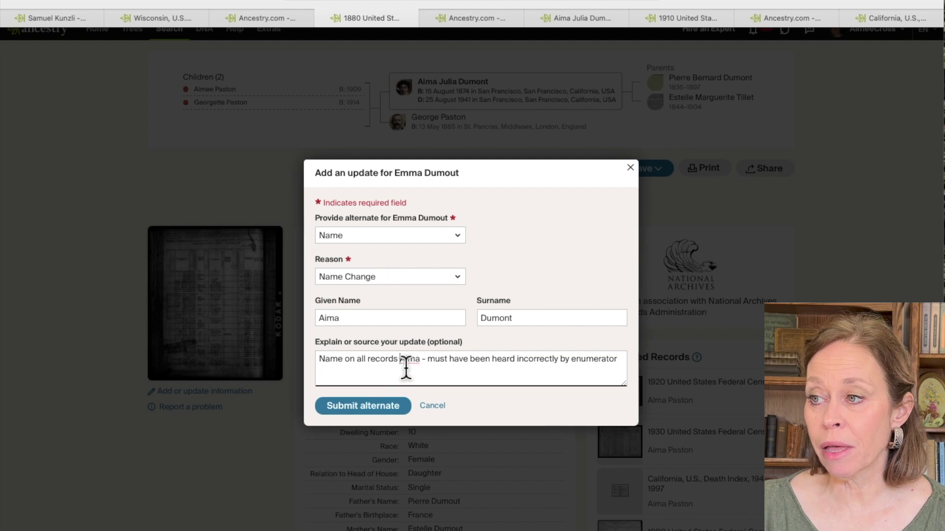
{"action": "type", "text": "is"}
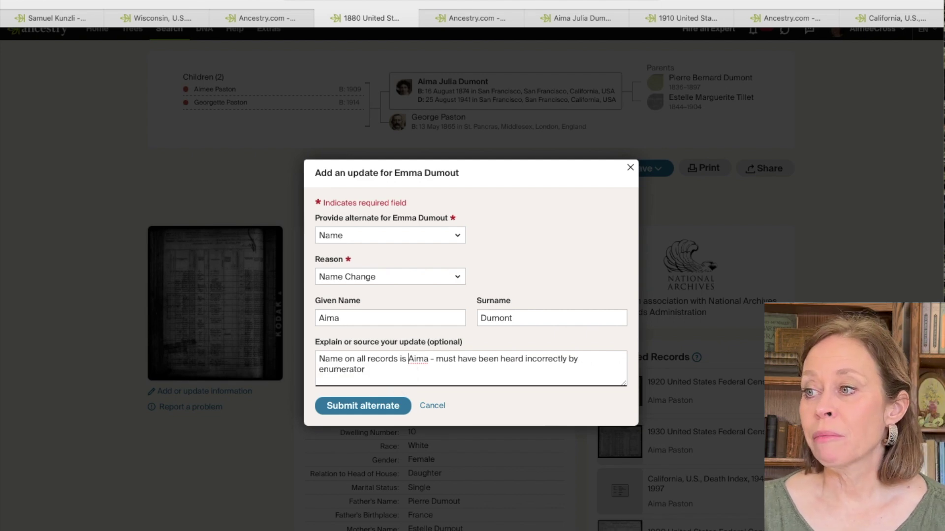
Step: Submit the alternate name for the 1880 census record and apply its surname to all the other listed household members
{"action": "left_click", "coordinate": [396, 407]}
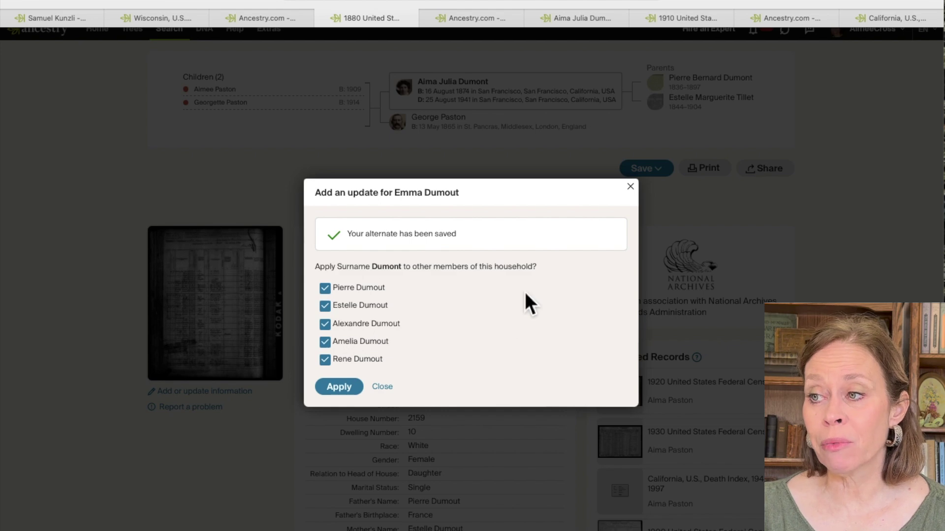
{"action": "left_click", "coordinate": [348, 391]}
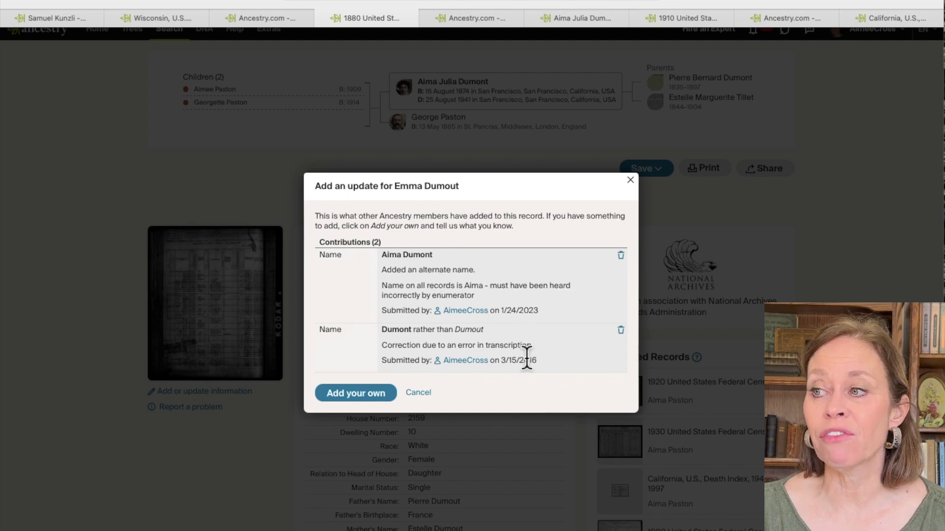
{"action": "left_click", "coordinate": [418, 393]}
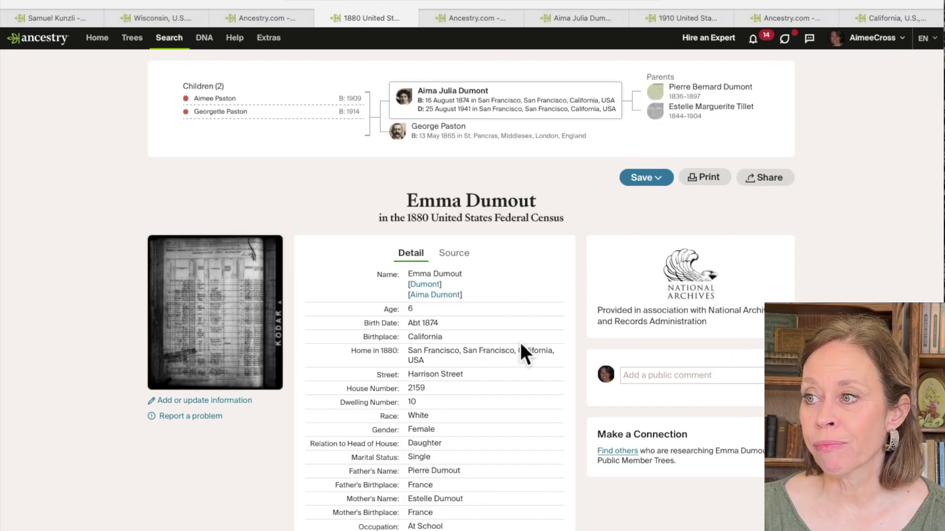
Step: Open the daughter's California, U.S., Death Index, 1940-1997 record from the search results and examine the source of its bracketed alternate name
{"action": "scroll", "coordinate": [493, 299], "scroll_direction": "down", "scroll_amount": 1}
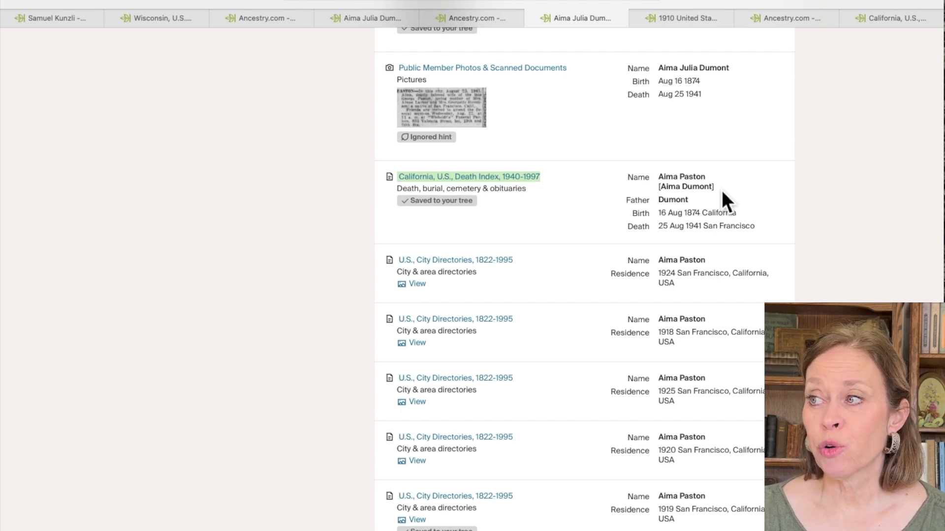
{"action": "left_click", "coordinate": [497, 189]}
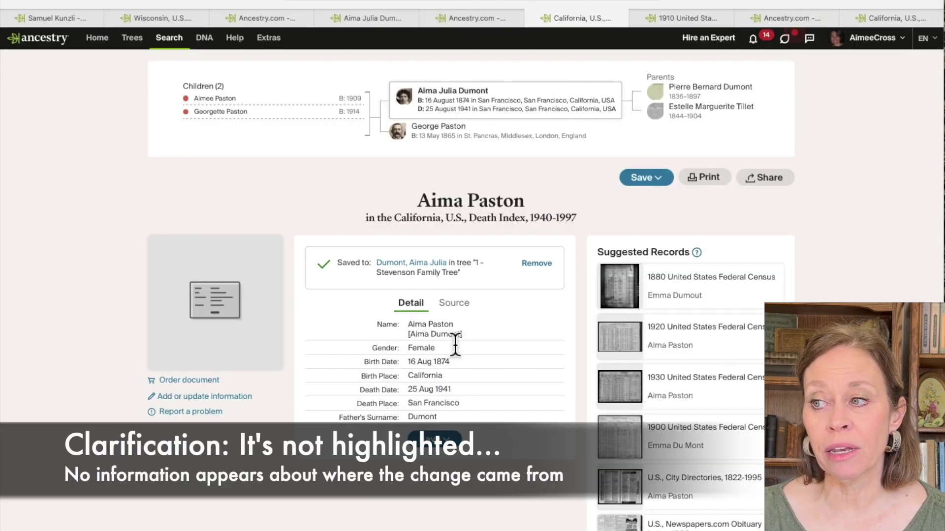
{"action": "mouse_move", "coordinate": [468, 338]}
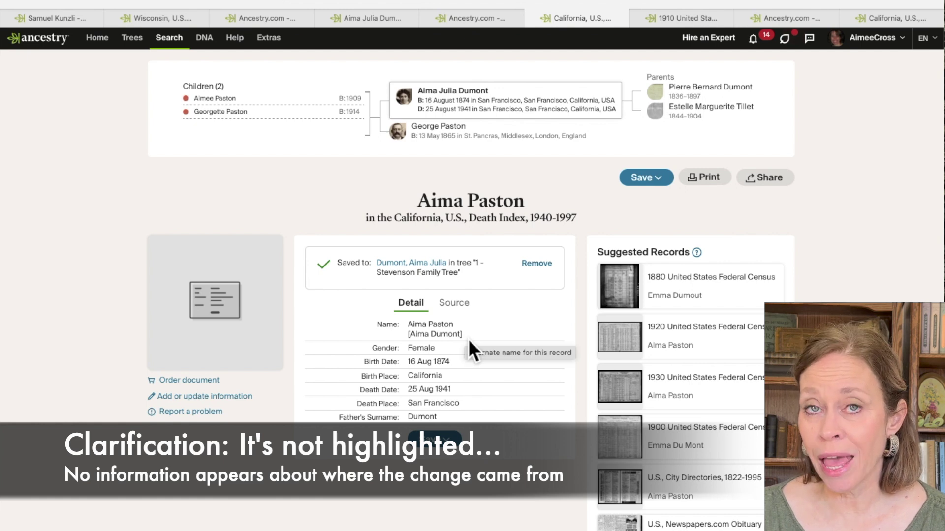